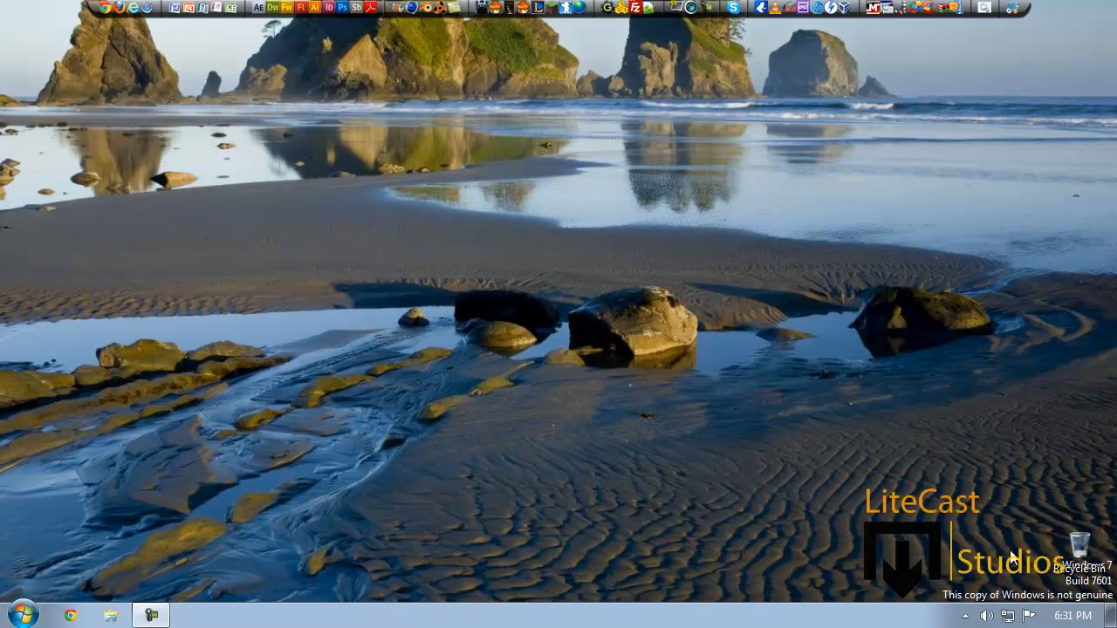
# Check the Windows Firewall status via Control Panel's System and Security, then close it
pyautogui.click(966, 616)
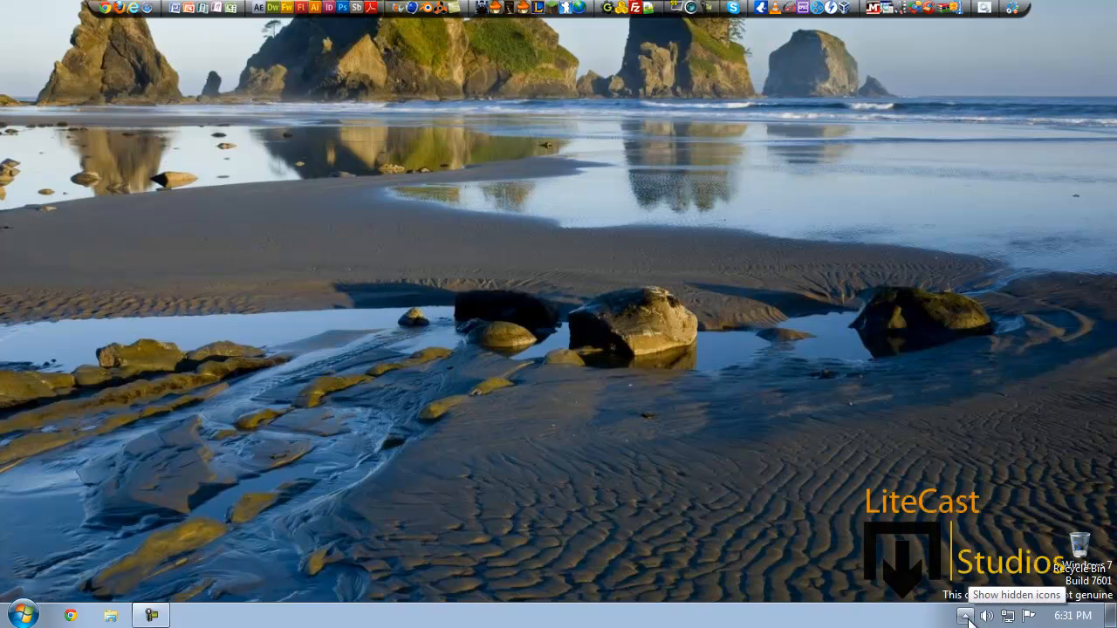
pyautogui.click(966, 616)
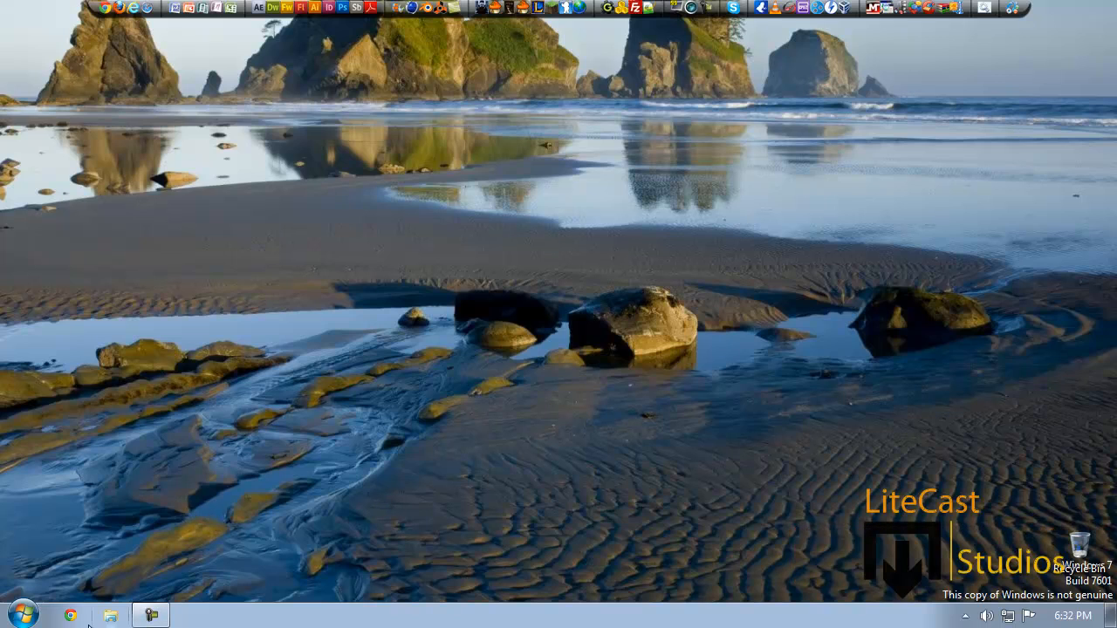
pyautogui.click(33, 616)
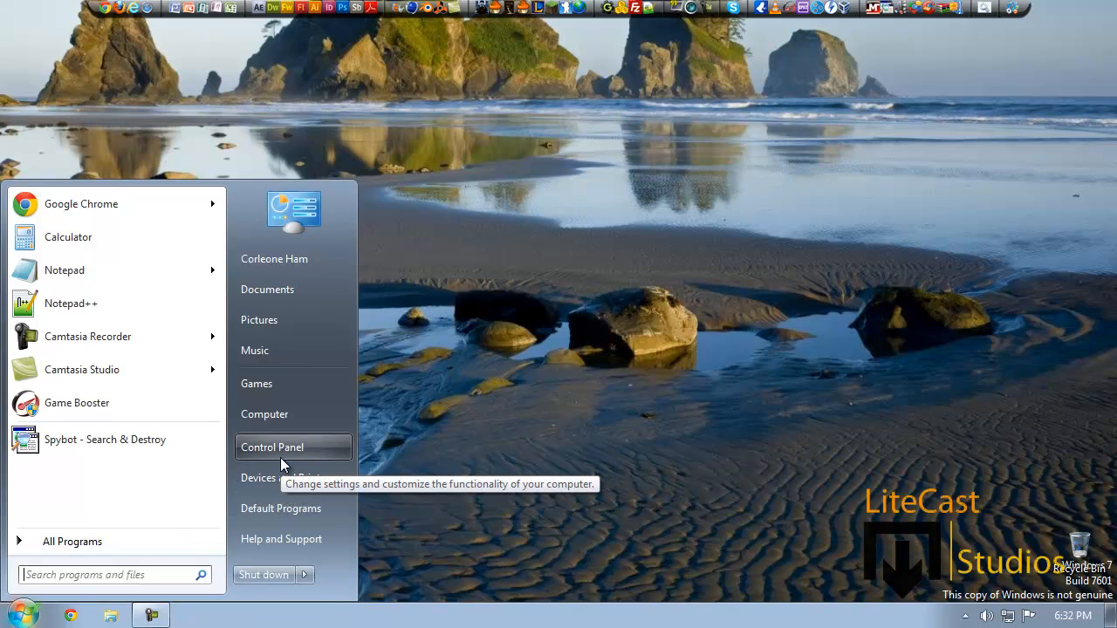
pyautogui.click(272, 447)
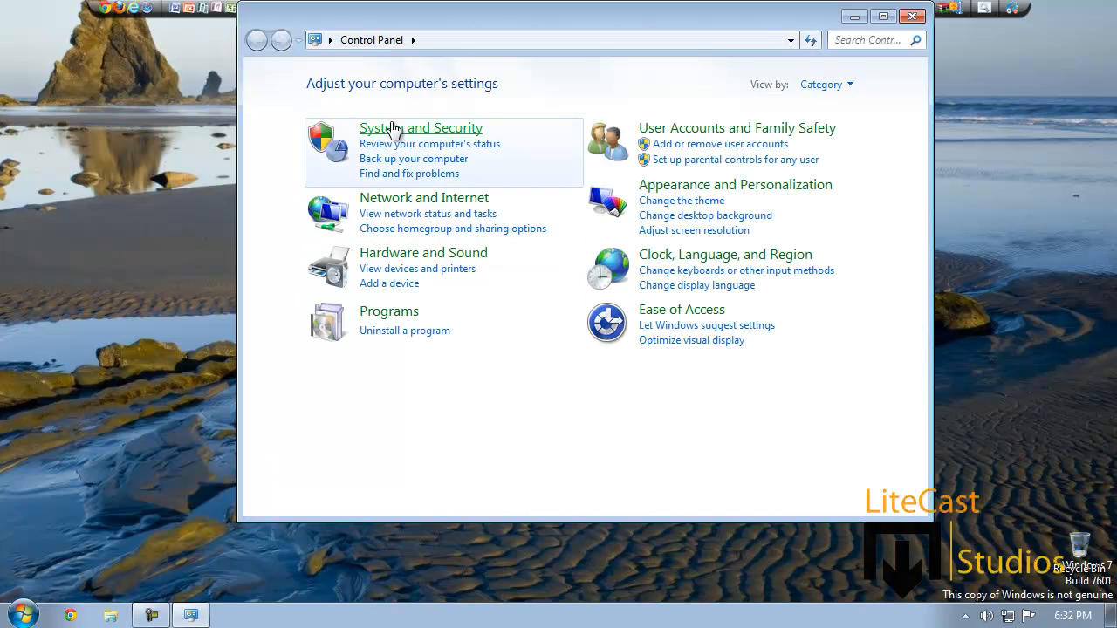
pyautogui.click(392, 132)
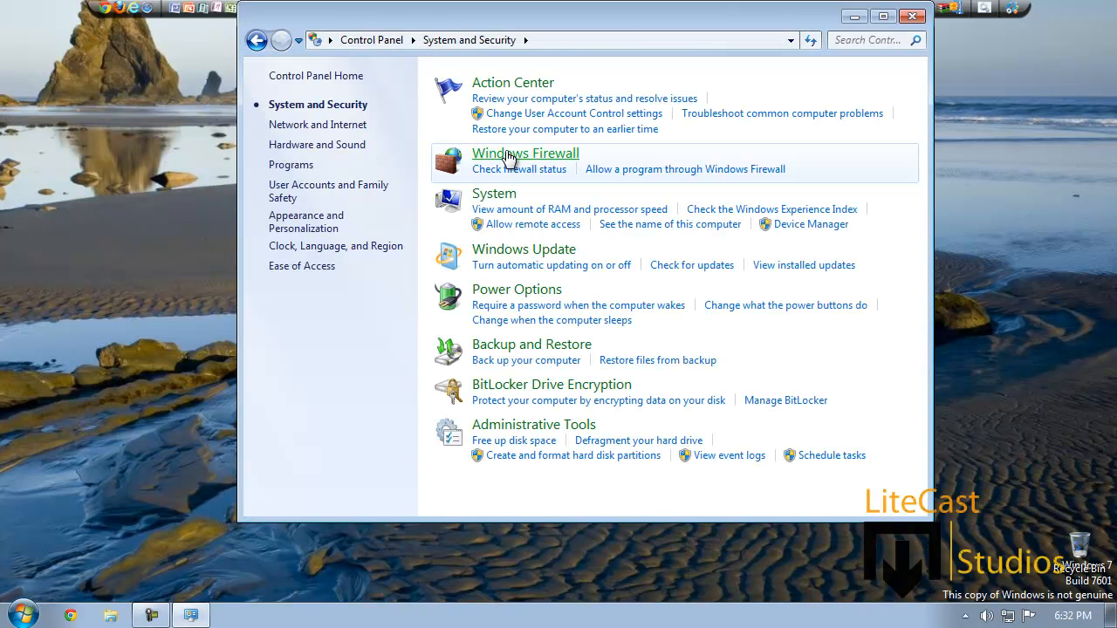
pyautogui.click(509, 158)
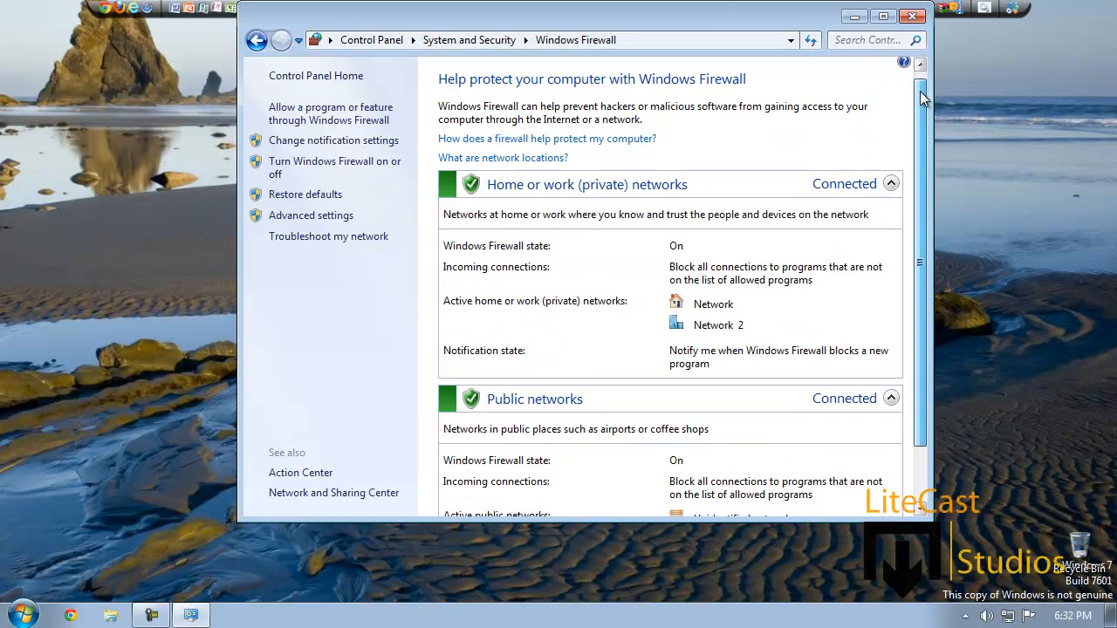
pyautogui.moveTo(924, 96); pyautogui.dragTo(924, 133)
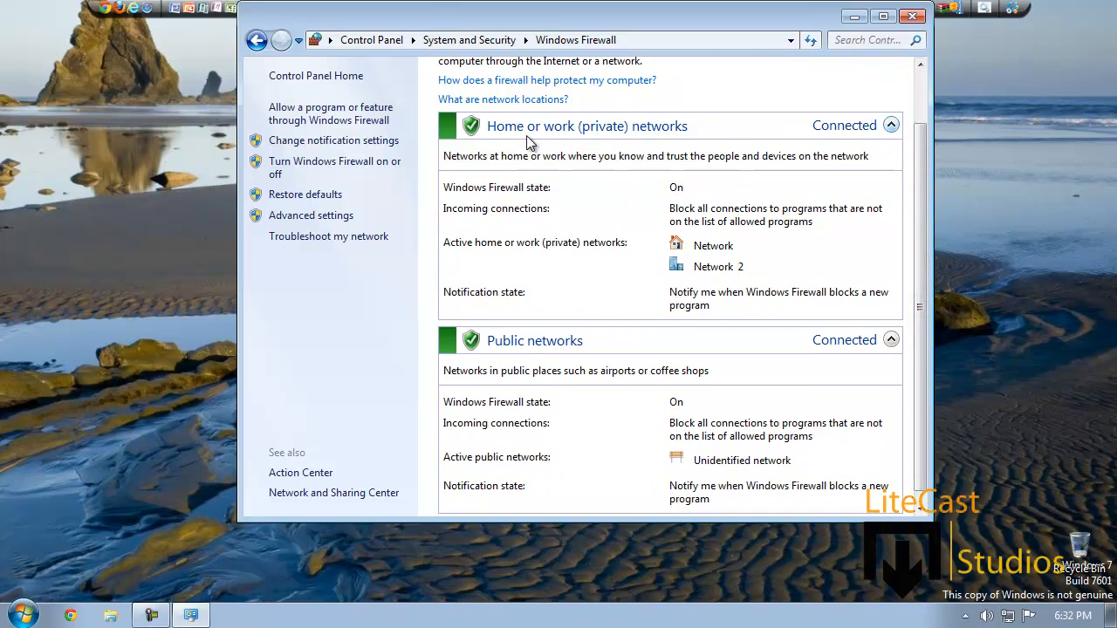
pyautogui.moveTo(918, 153)
pyautogui.mouseDown()
pyautogui.moveTo(919, 165)
pyautogui.moveTo(917, 95)
pyautogui.mouseUp()
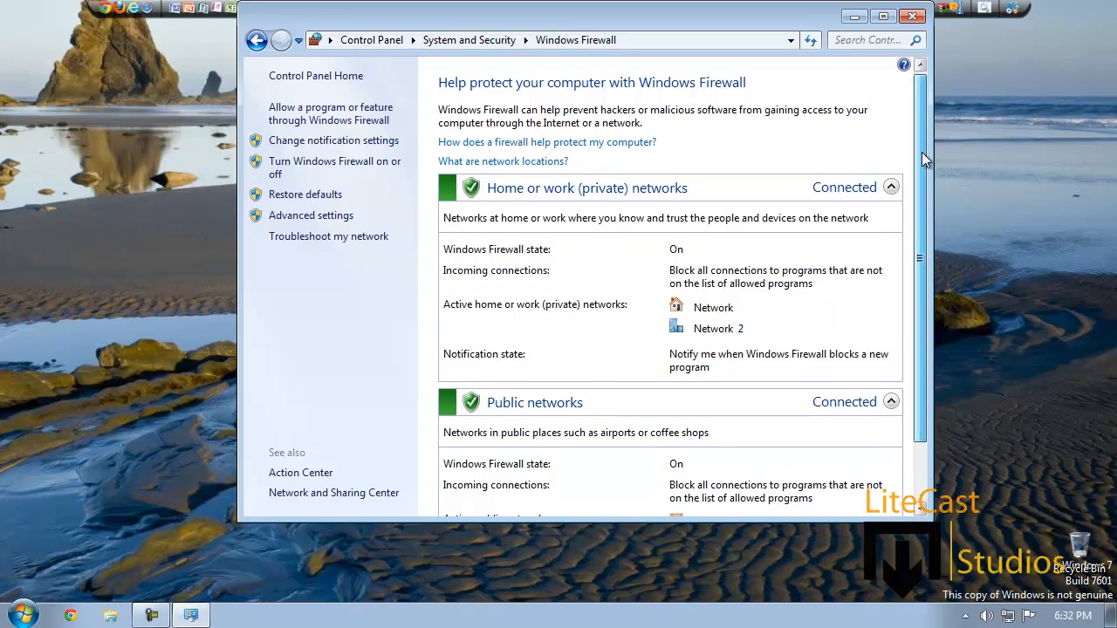
pyautogui.scroll(-1, 922, 152)
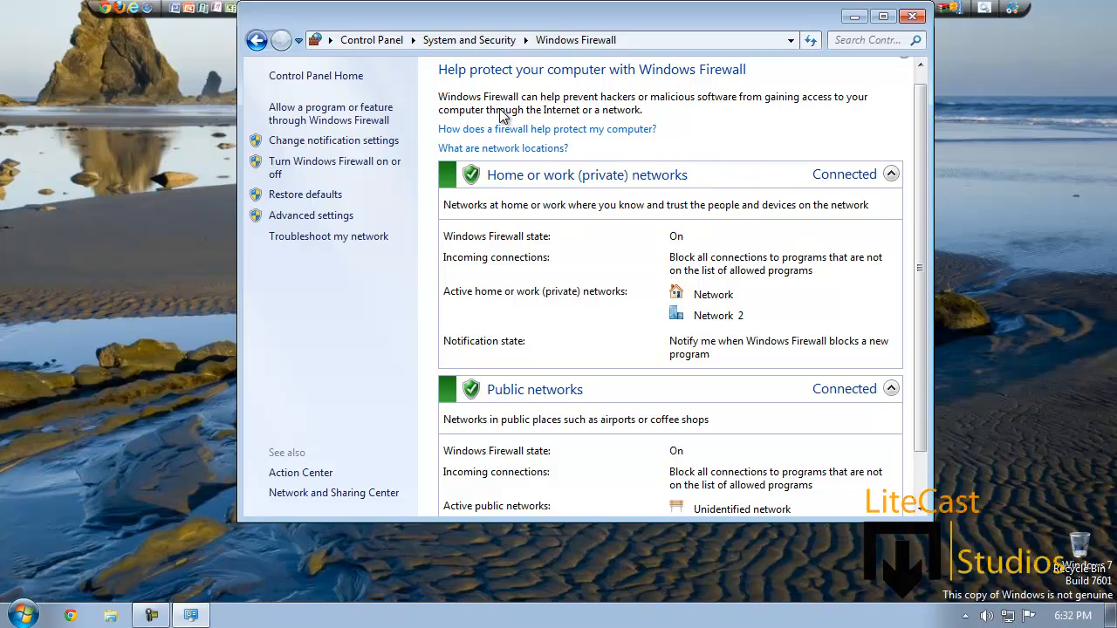
pyautogui.click(912, 17)
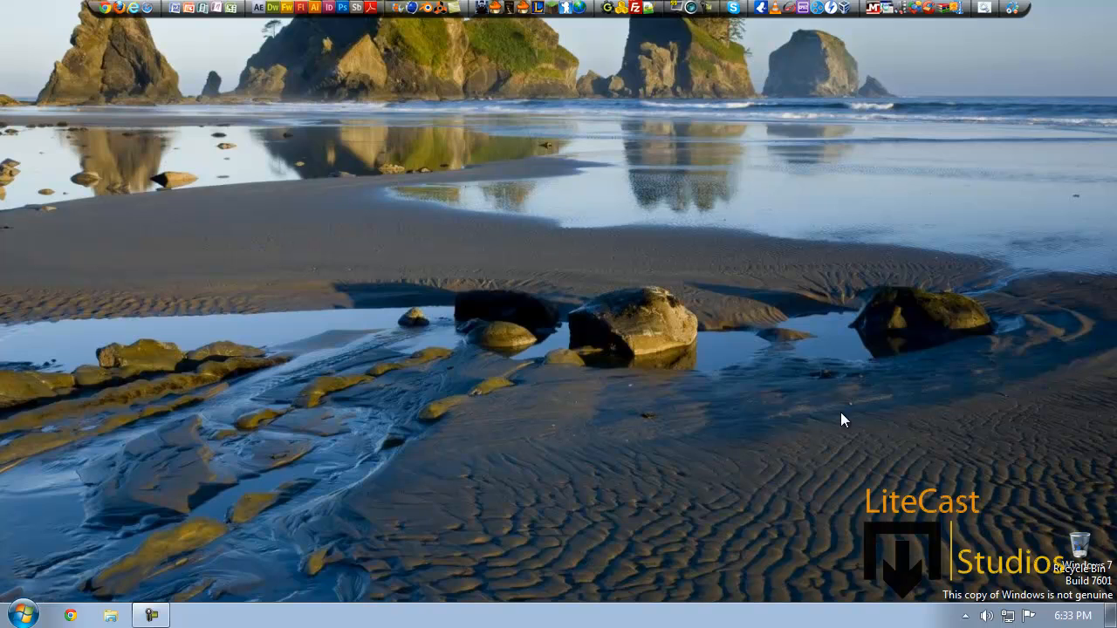
# Launch ESET from the tray, browse Protection status, Setup and Tools, ending on Computer scan
pyautogui.click(966, 616)
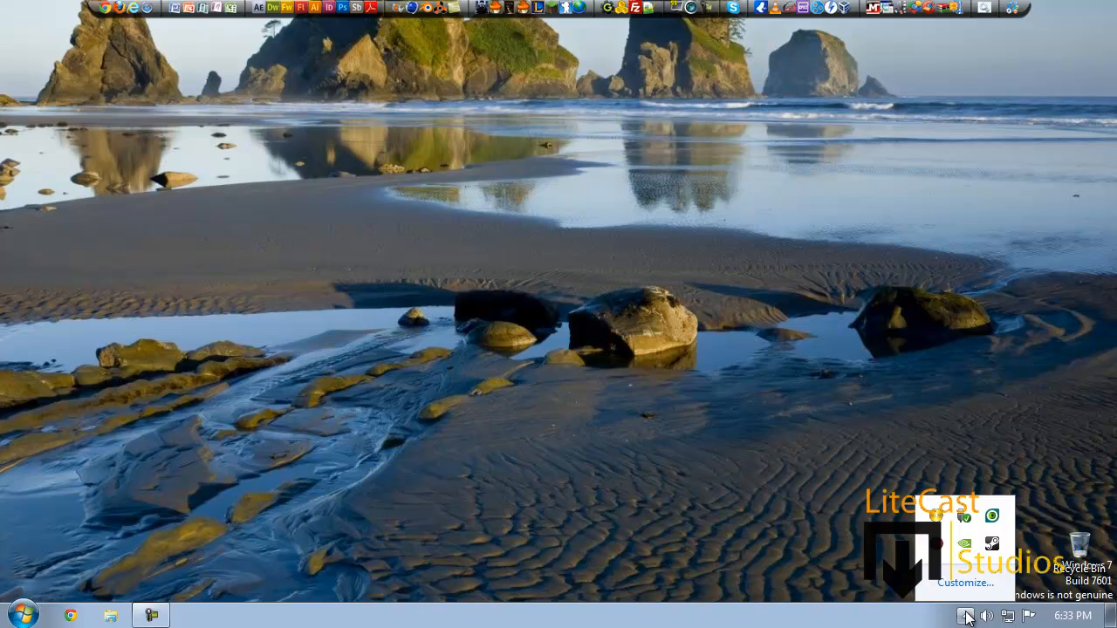
pyautogui.click(991, 518)
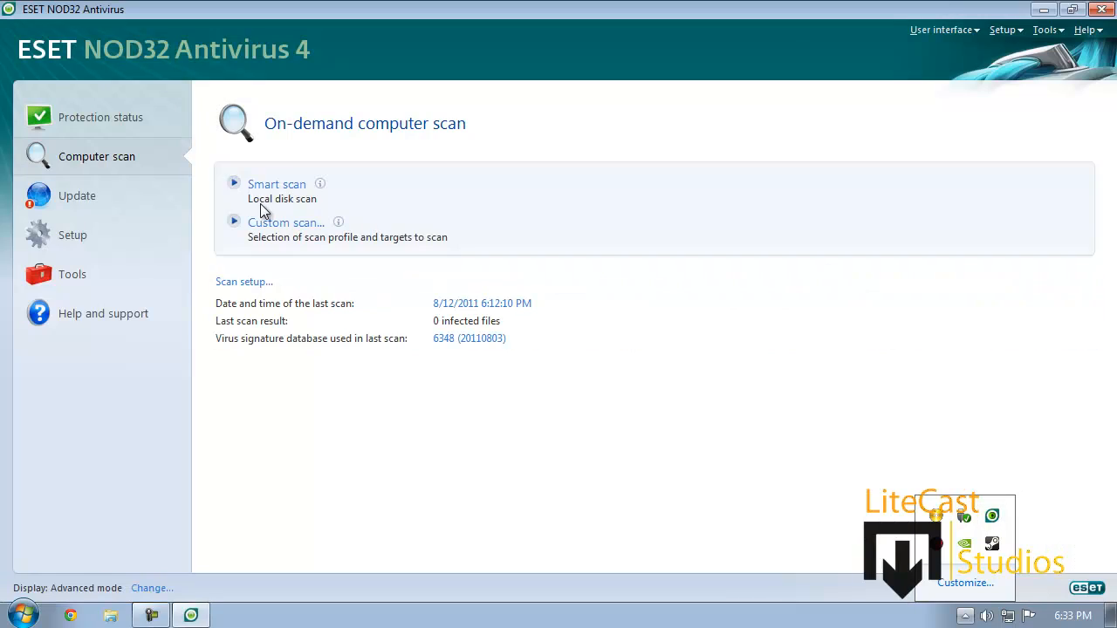
pyautogui.click(90, 122)
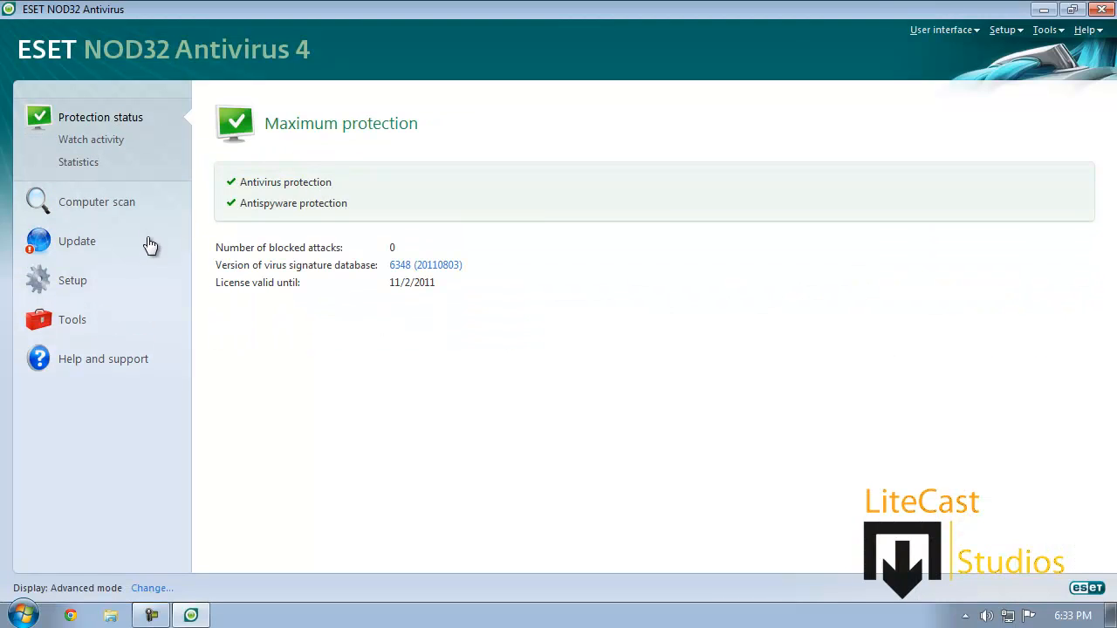
pyautogui.click(140, 209)
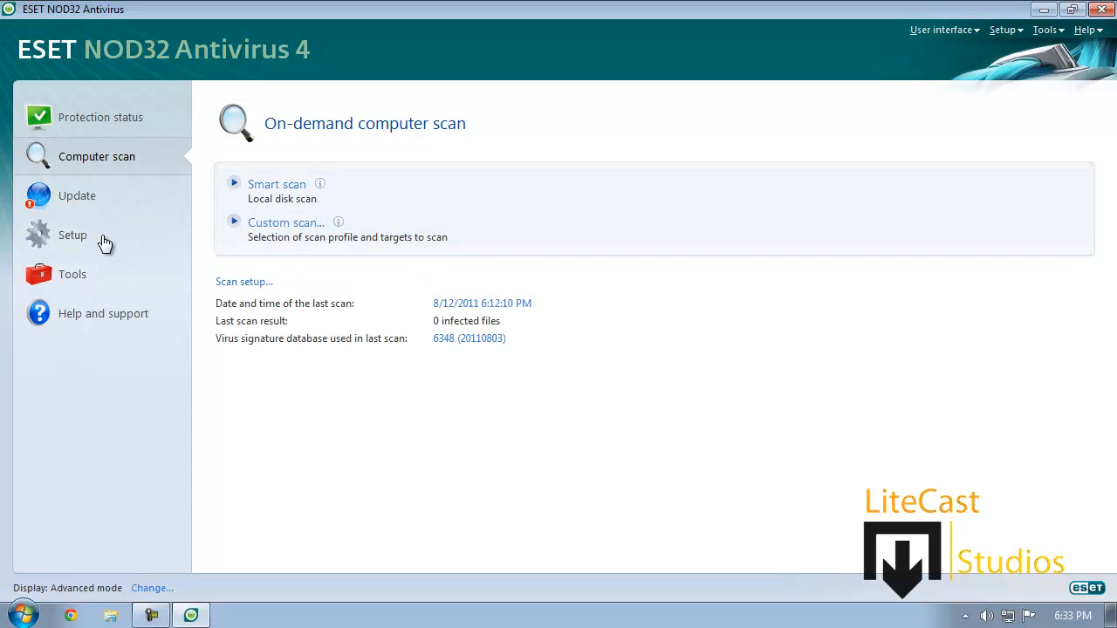
pyautogui.click(102, 244)
pyautogui.click(76, 297)
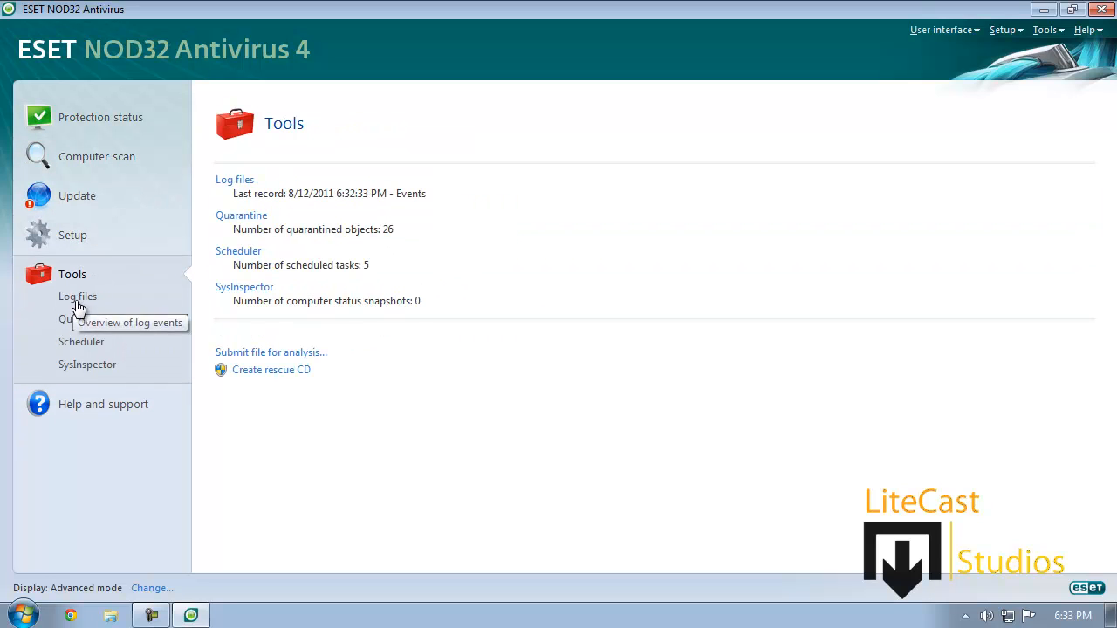
pyautogui.click(79, 158)
pyautogui.click(87, 117)
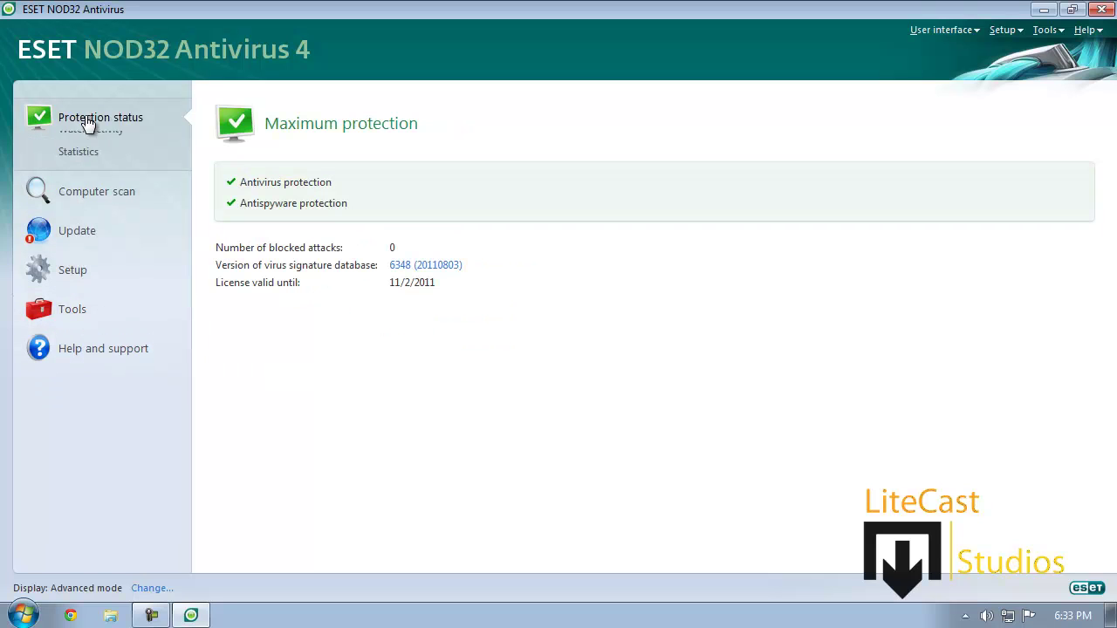
pyautogui.click(96, 201)
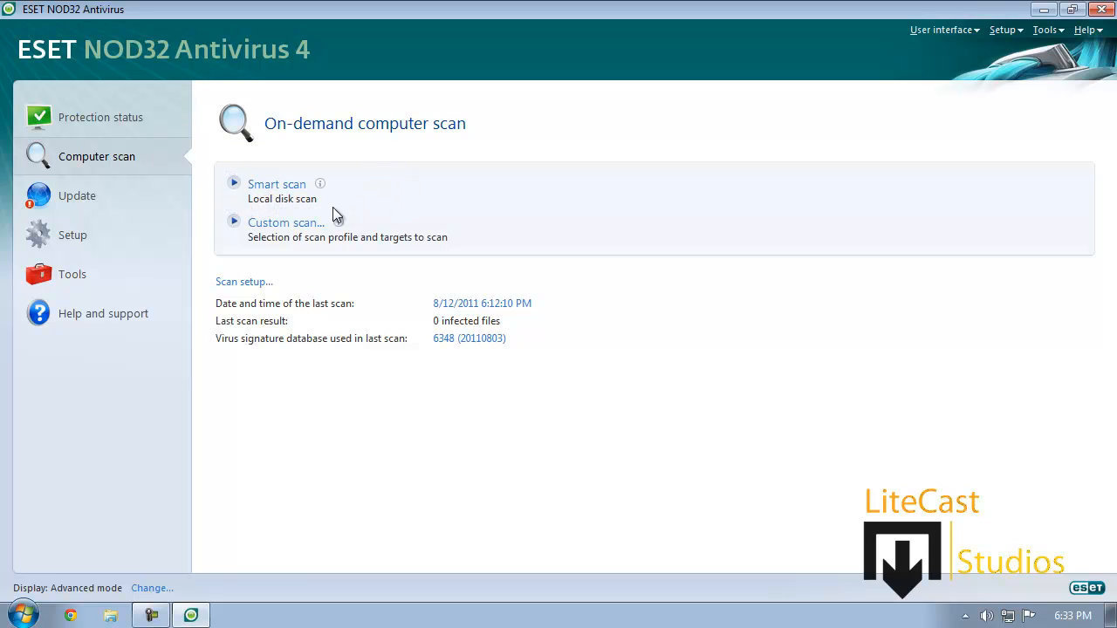
# Run a Smart scan, stop it with 0 threats found, dismiss the results and close ESET
pyautogui.click(277, 184)
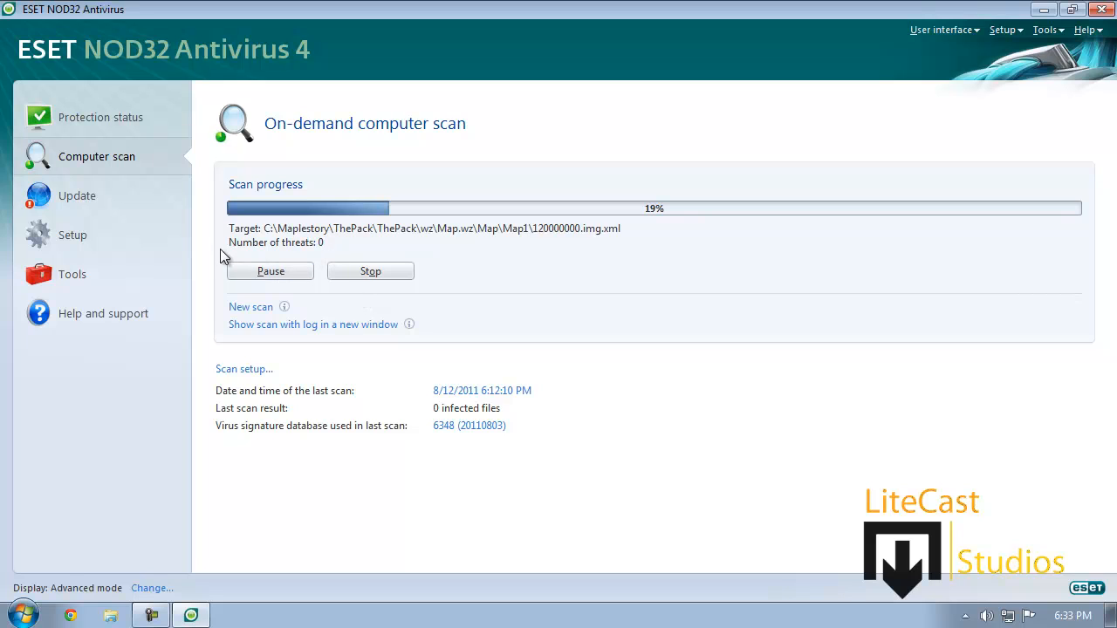
pyautogui.click(385, 277)
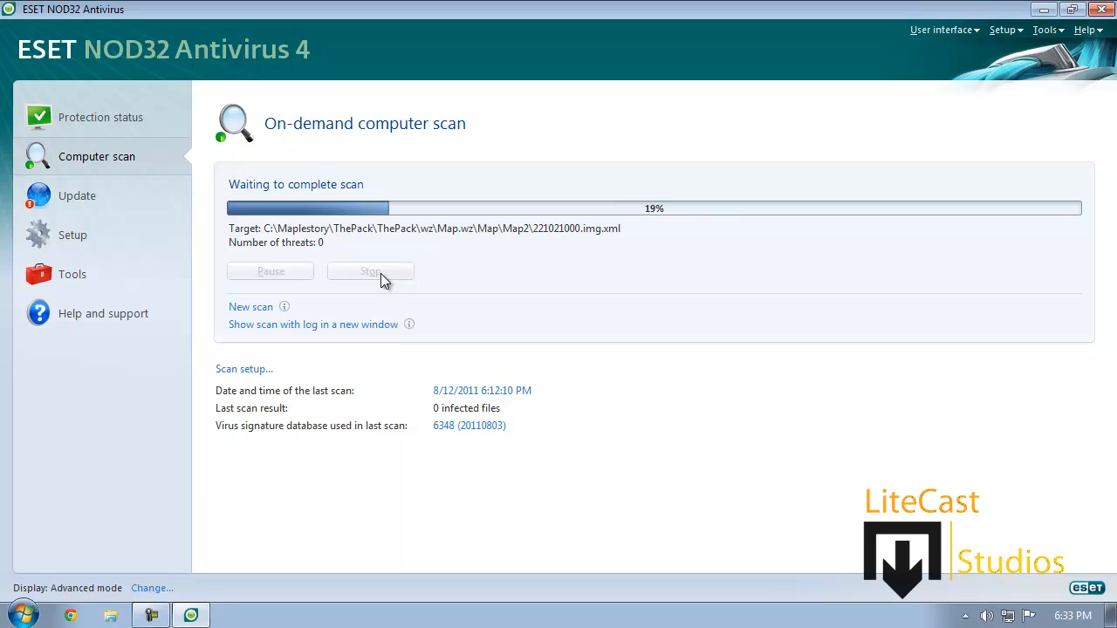
pyautogui.click(271, 306)
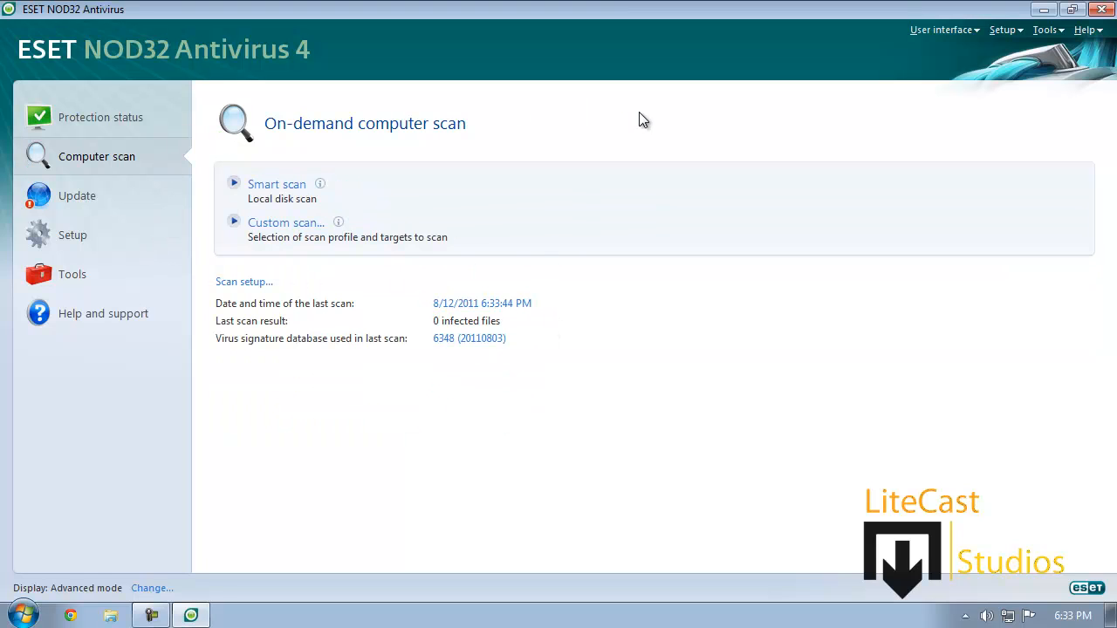
pyautogui.click(1103, 10)
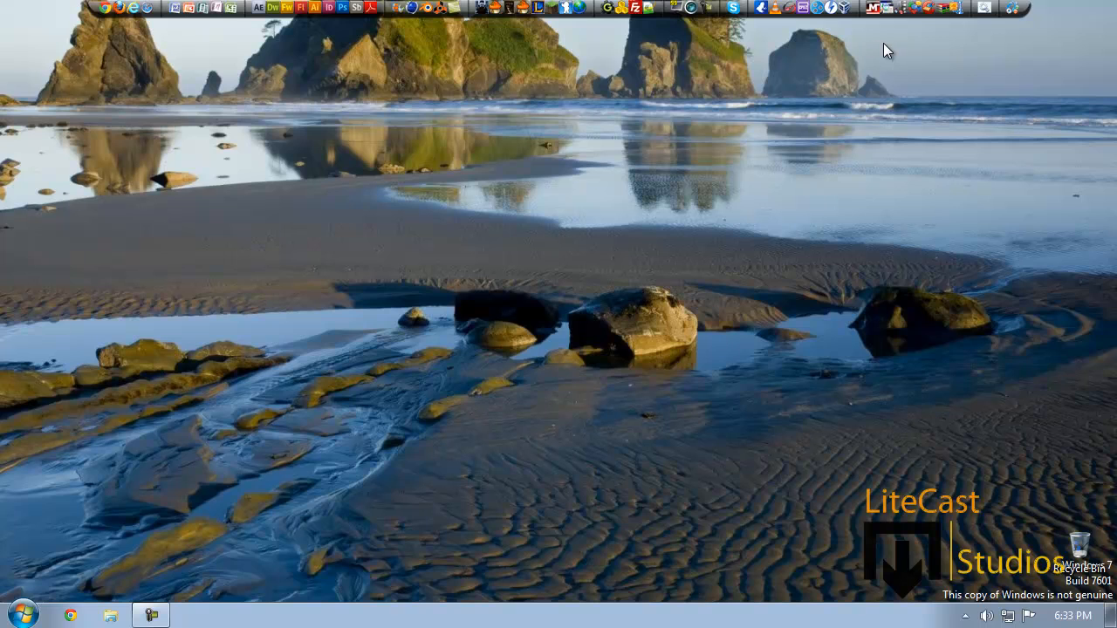
# Run Spybot - Search & Destroy as administrator and bring its main window forward
pyautogui.rightClick(892, 10)
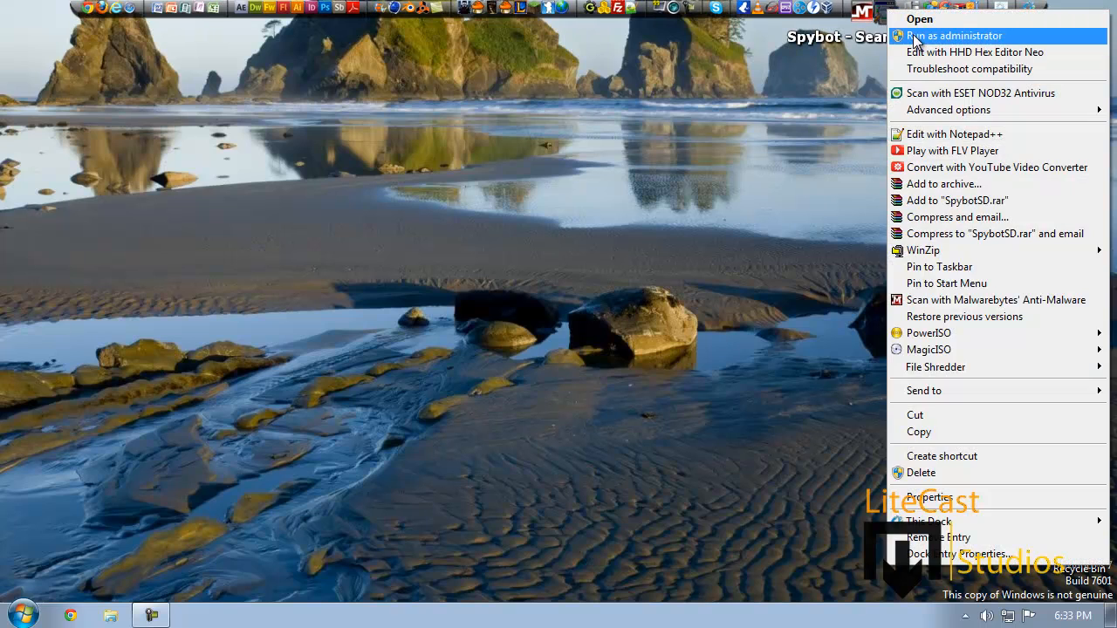
pyautogui.click(954, 36)
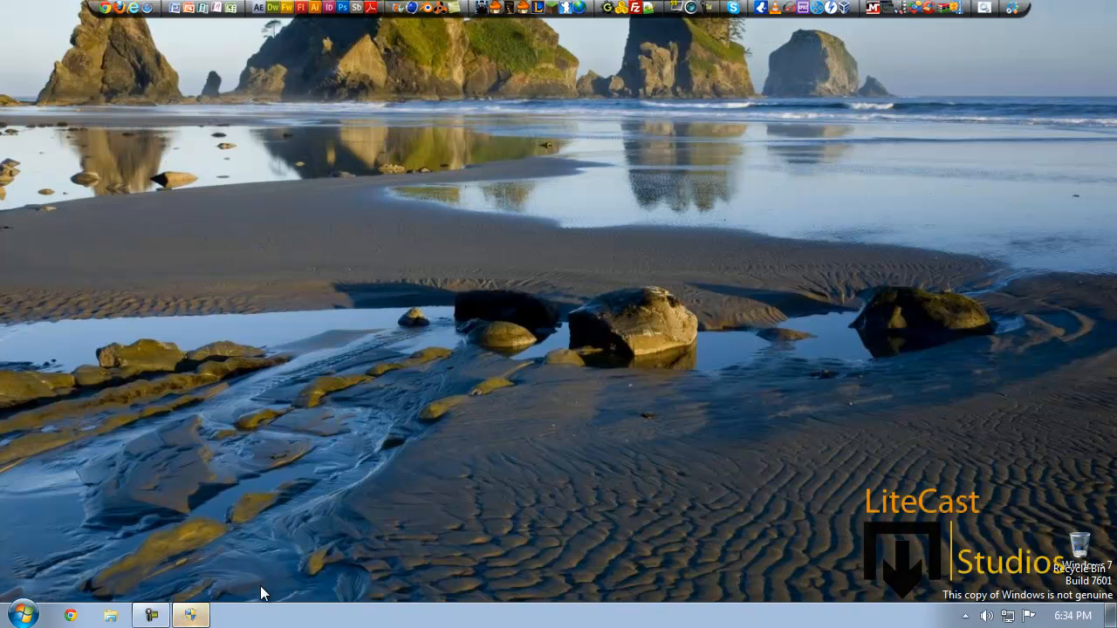
pyautogui.click(194, 616)
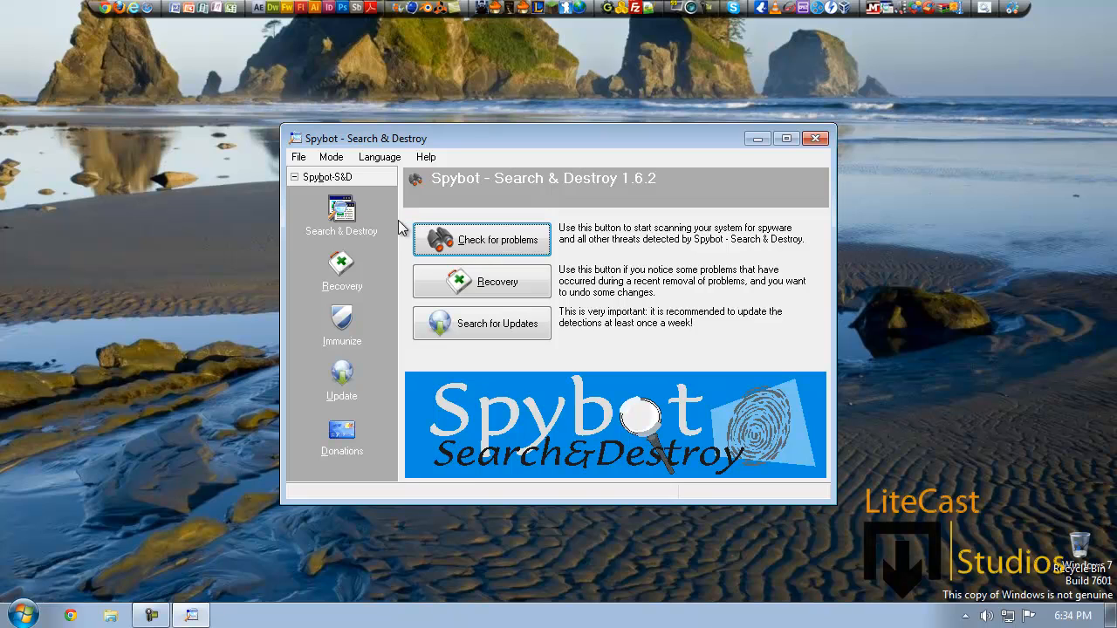
# Start a Check for problems spyware scan in Spybot and abort it with Stop check
pyautogui.click(341, 218)
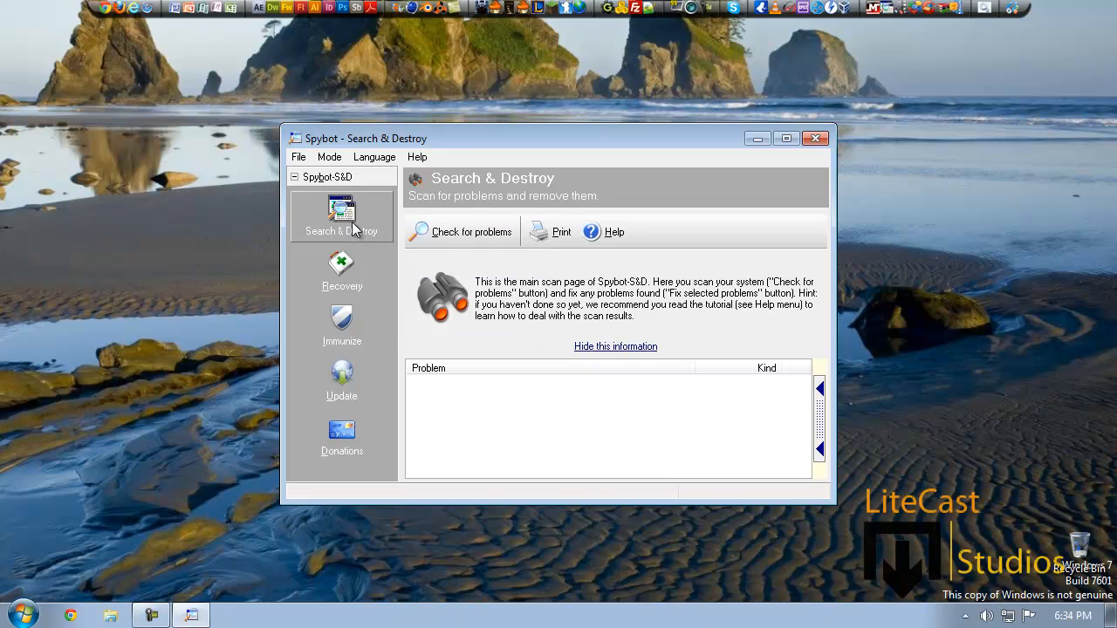
pyautogui.click(445, 237)
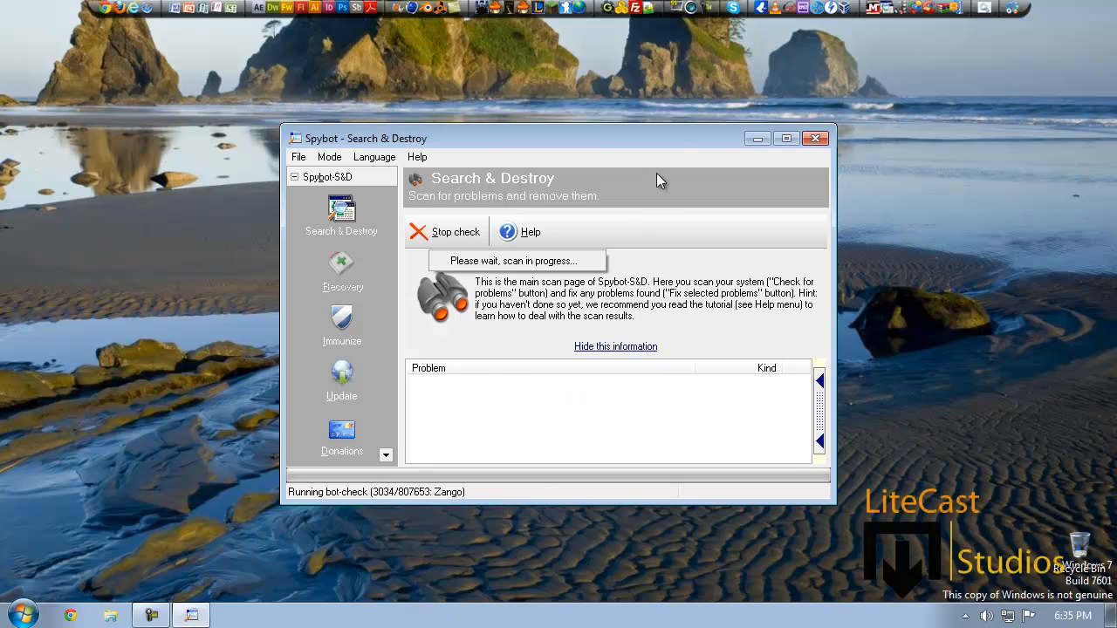
pyautogui.moveTo(694, 140); pyautogui.dragTo(700, 136)
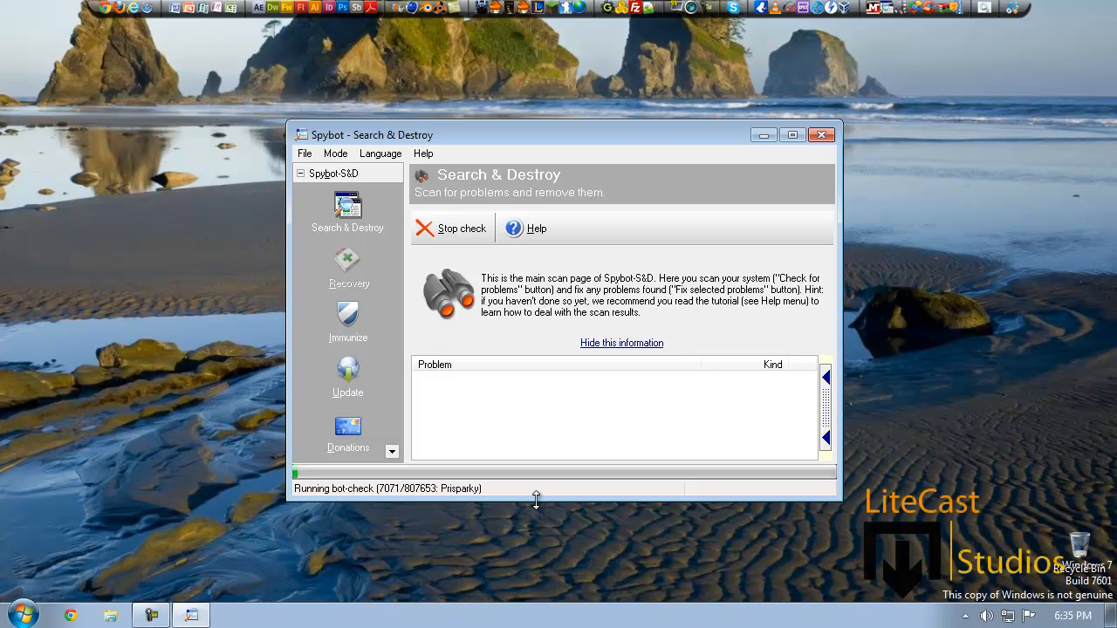
pyautogui.click(460, 228)
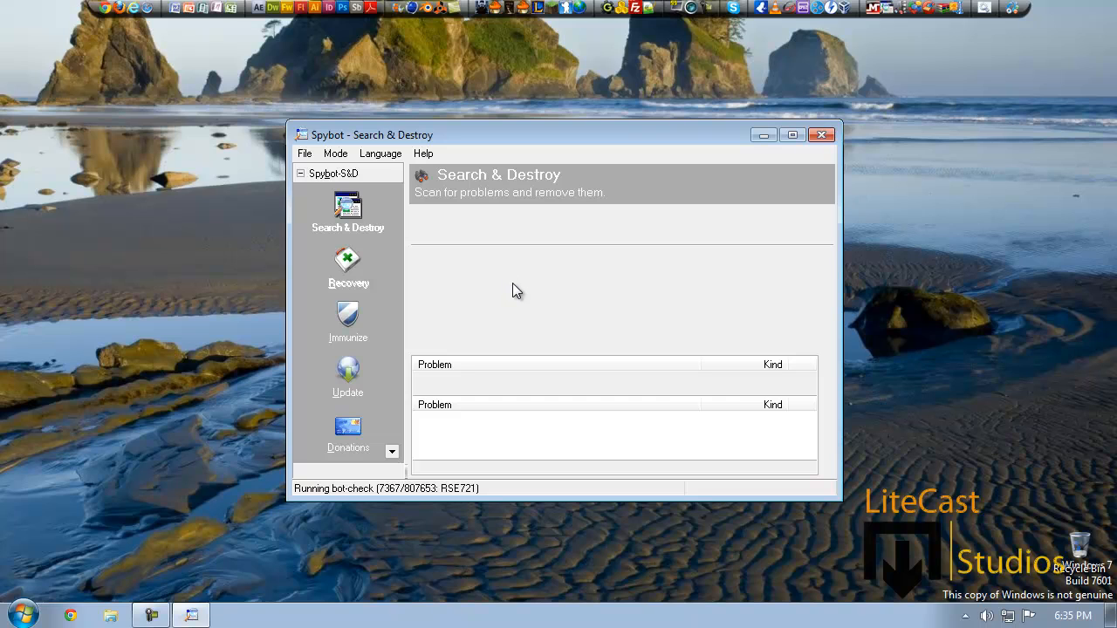
# Immunize the unprotected browser profiles from Spybot's Immunize page
pyautogui.click(349, 323)
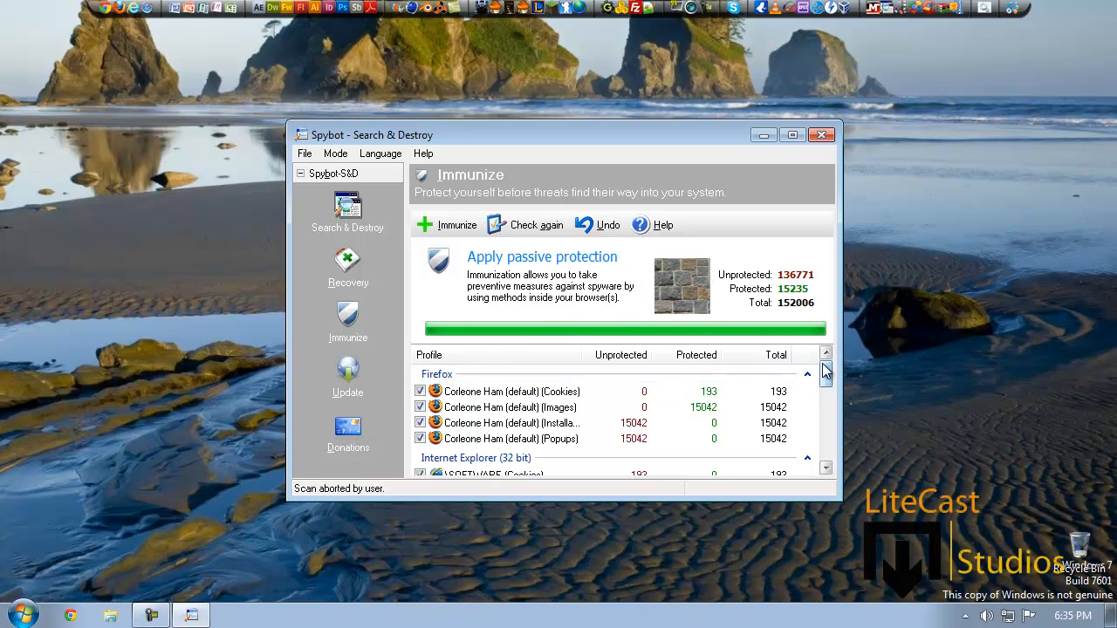
pyautogui.moveTo(826, 374)
pyautogui.mouseDown()
pyautogui.moveTo(828, 445)
pyautogui.moveTo(827, 362)
pyautogui.mouseUp()
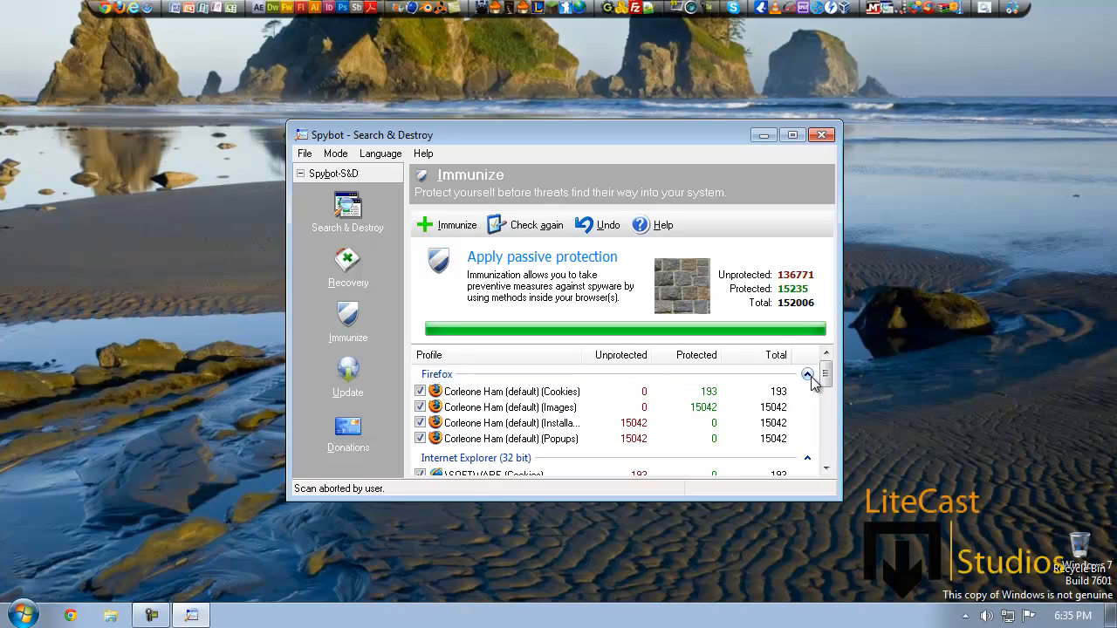
pyautogui.moveTo(829, 377); pyautogui.dragTo(827, 365)
pyautogui.click(439, 231)
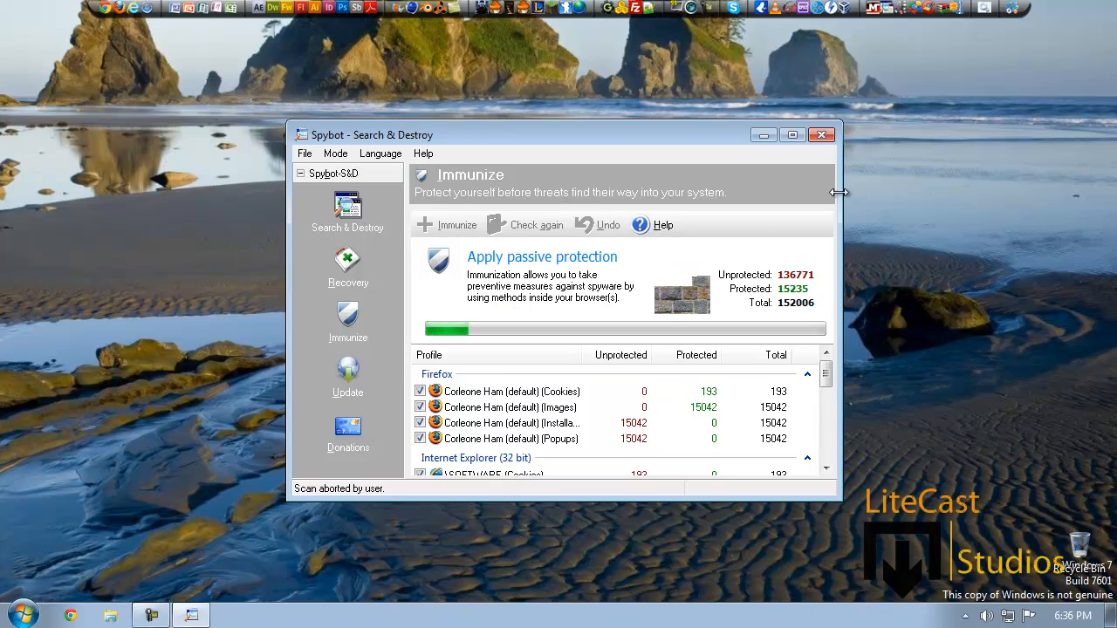
# End the SpybotSD.exe process in Task Manager and close Task Manager
pyautogui.rightClick(694, 616)
pyautogui.click(738, 566)
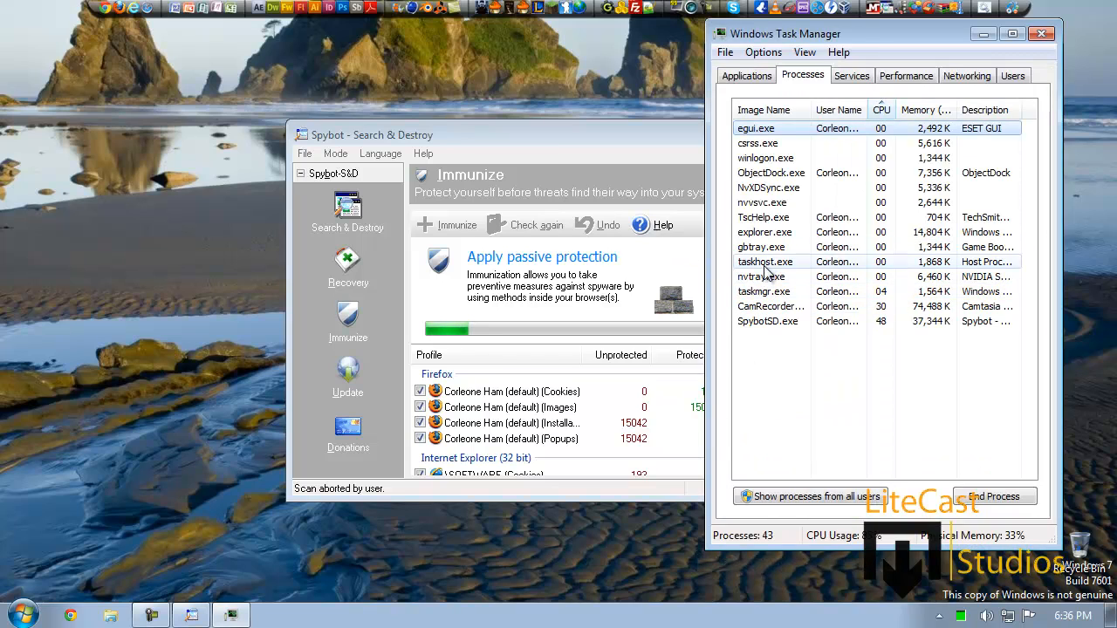
pyautogui.click(779, 291)
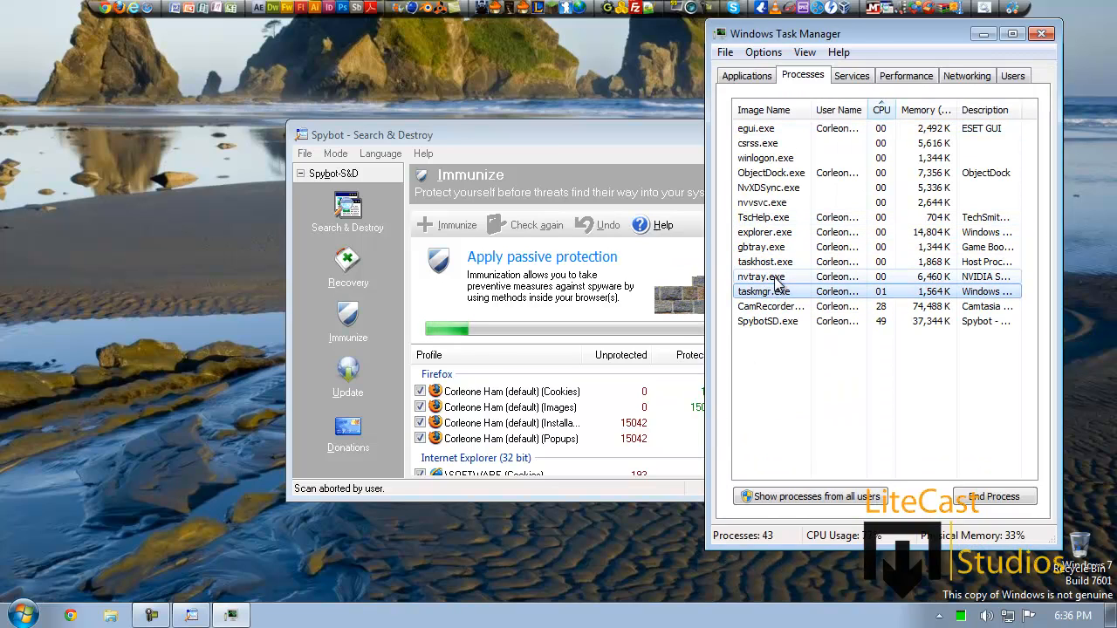
pyautogui.click(790, 322)
pyautogui.press('Delete')
pyautogui.press('Return')
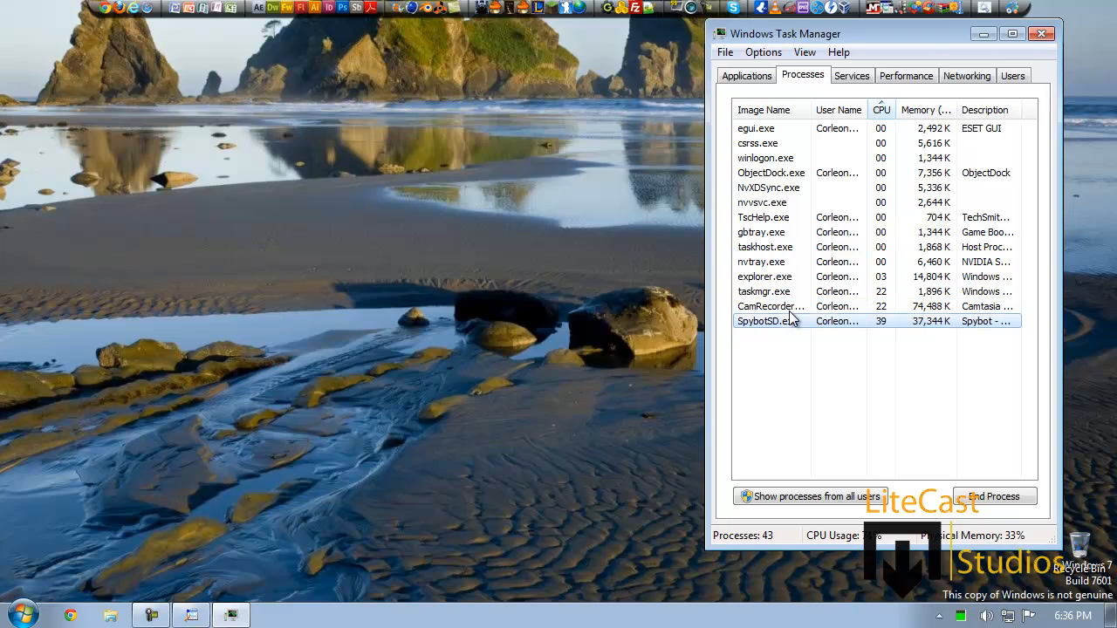
pyautogui.click(1041, 33)
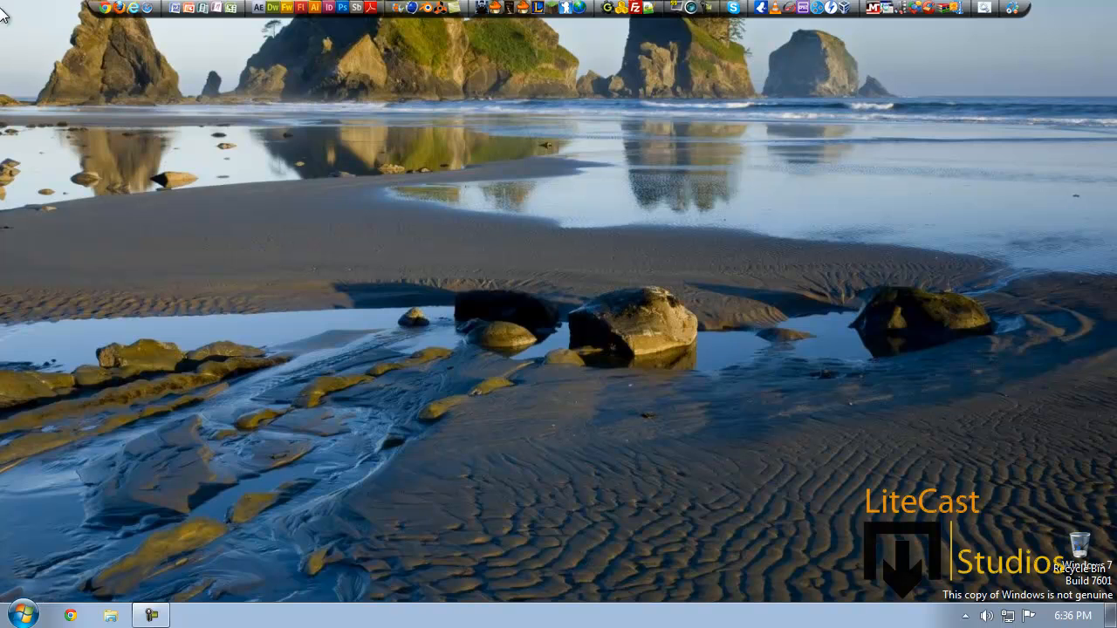
# Search Google for 'zango' in Chrome to find Zango removal and adware information
pyautogui.click(103, 8)
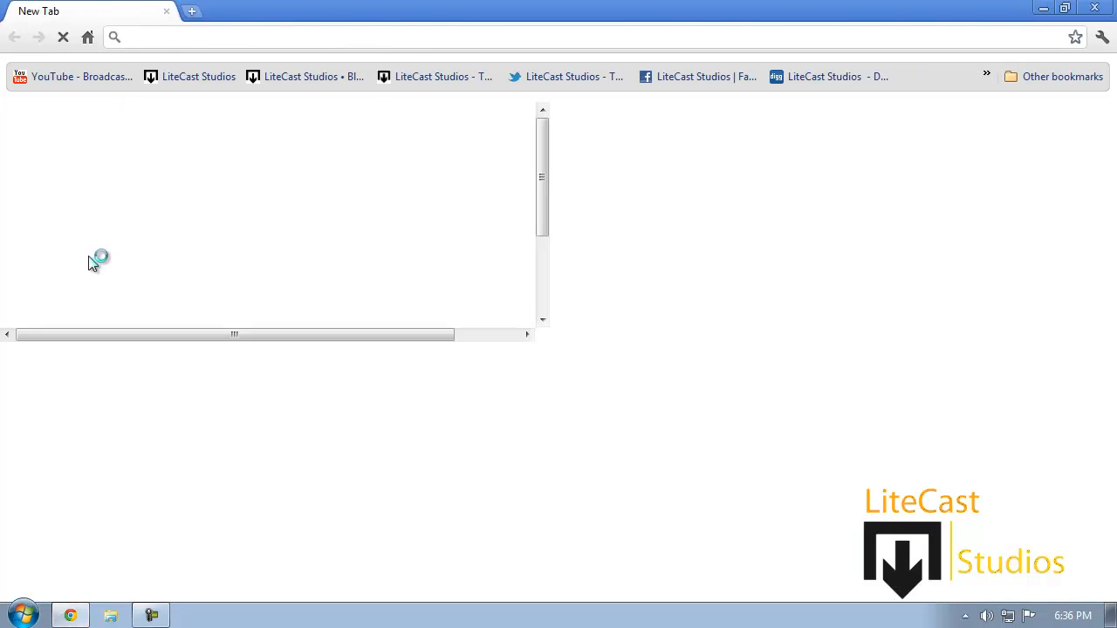
pyautogui.click(171, 40)
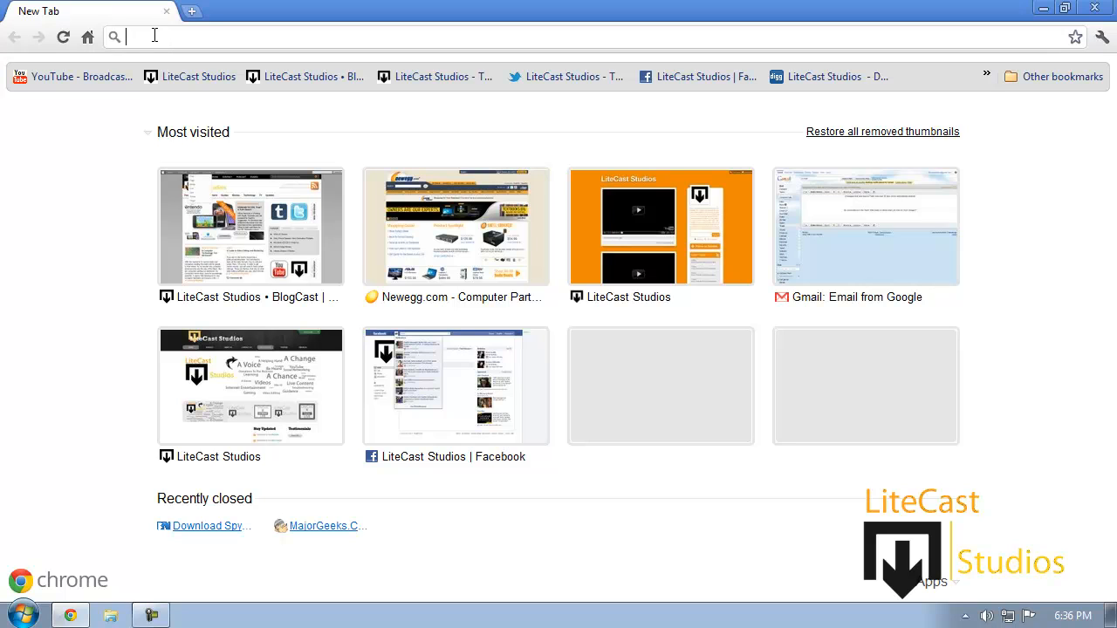
pyautogui.write('zango')
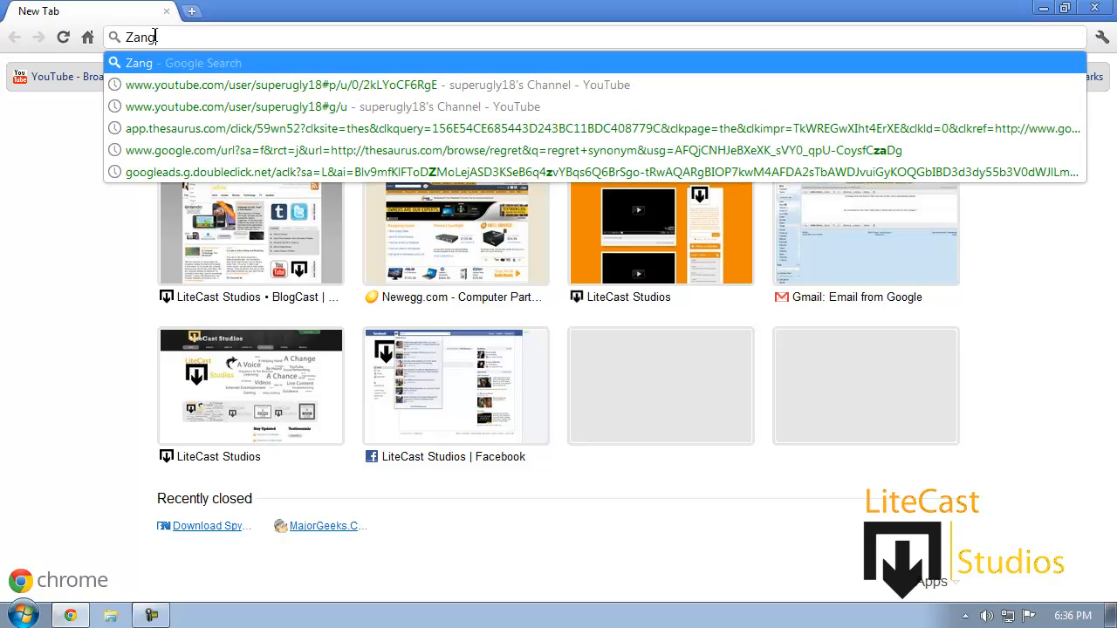
pyautogui.press('Return')
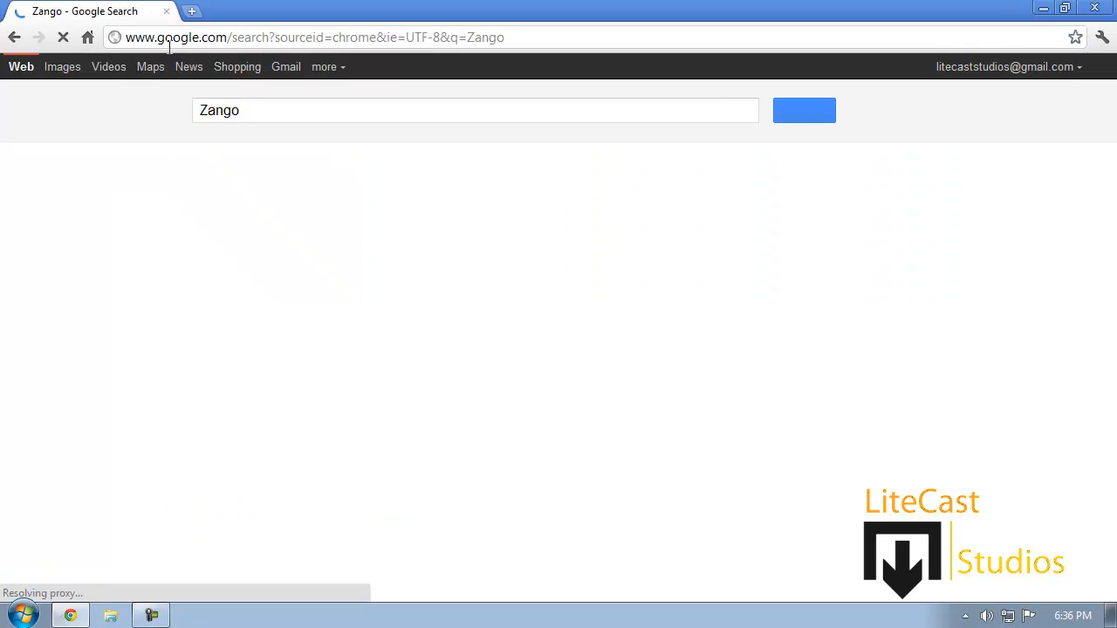
pyautogui.scroll(-2, 242, 118)
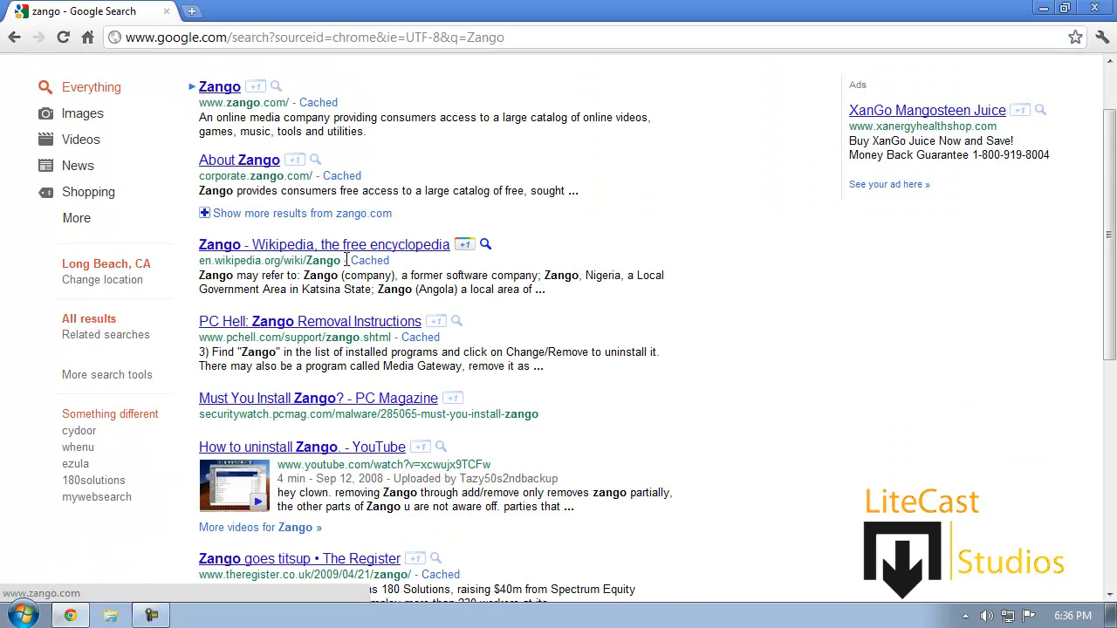
pyautogui.scroll(-1, 332, 262)
pyautogui.scroll(-1, 333, 369)
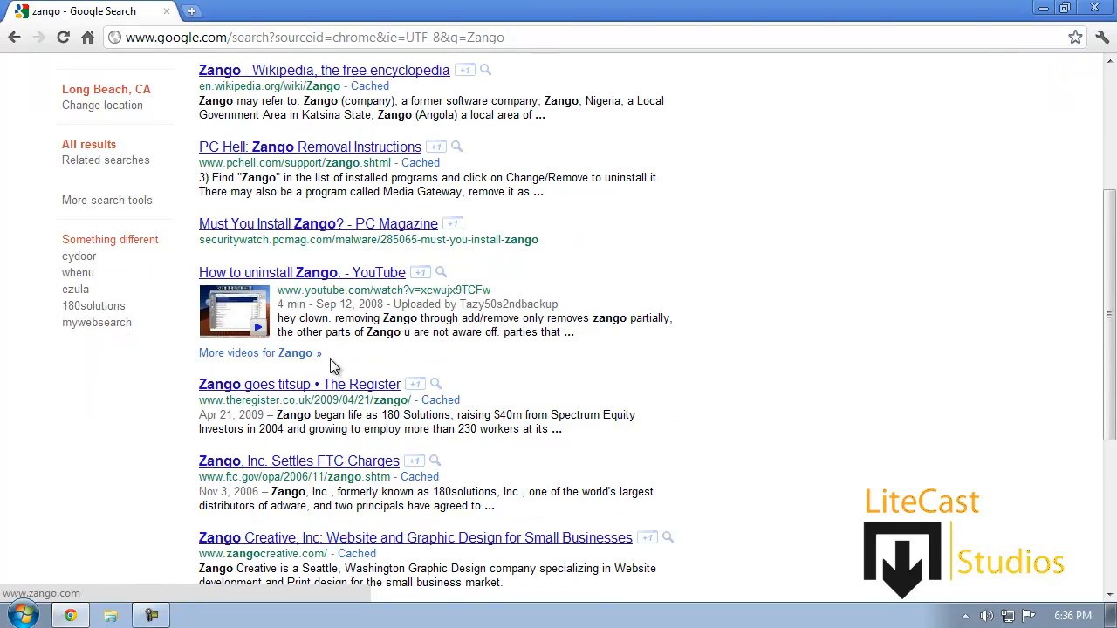
pyautogui.scroll(-1, 332, 368)
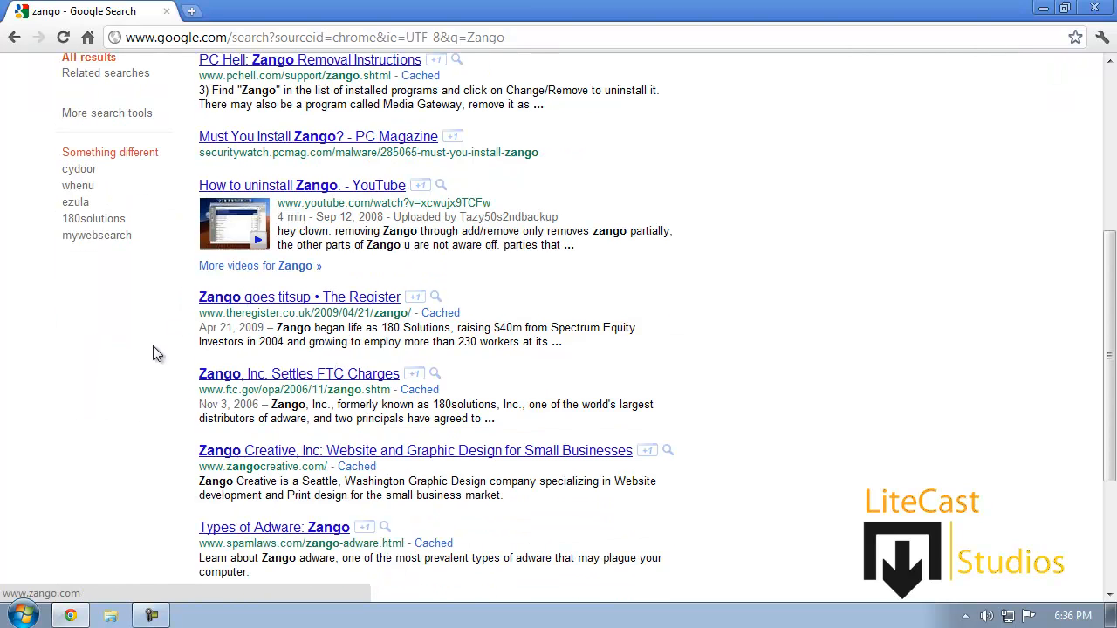
pyautogui.scroll(-3, 157, 358)
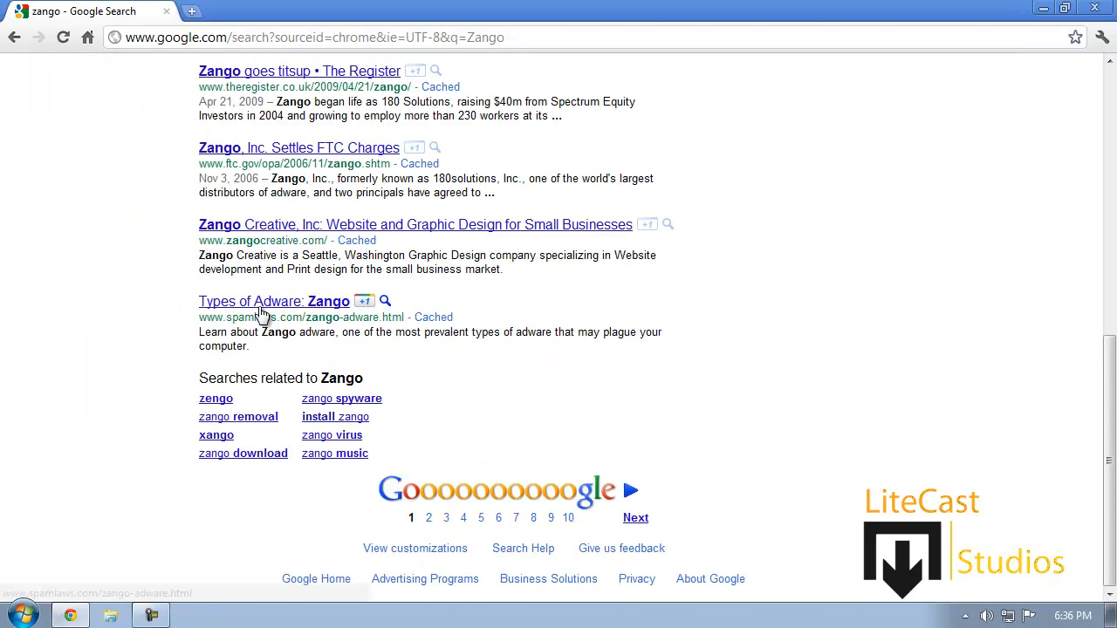
# Close the Chrome window to return to the empty desktop
pyautogui.click(1095, 8)
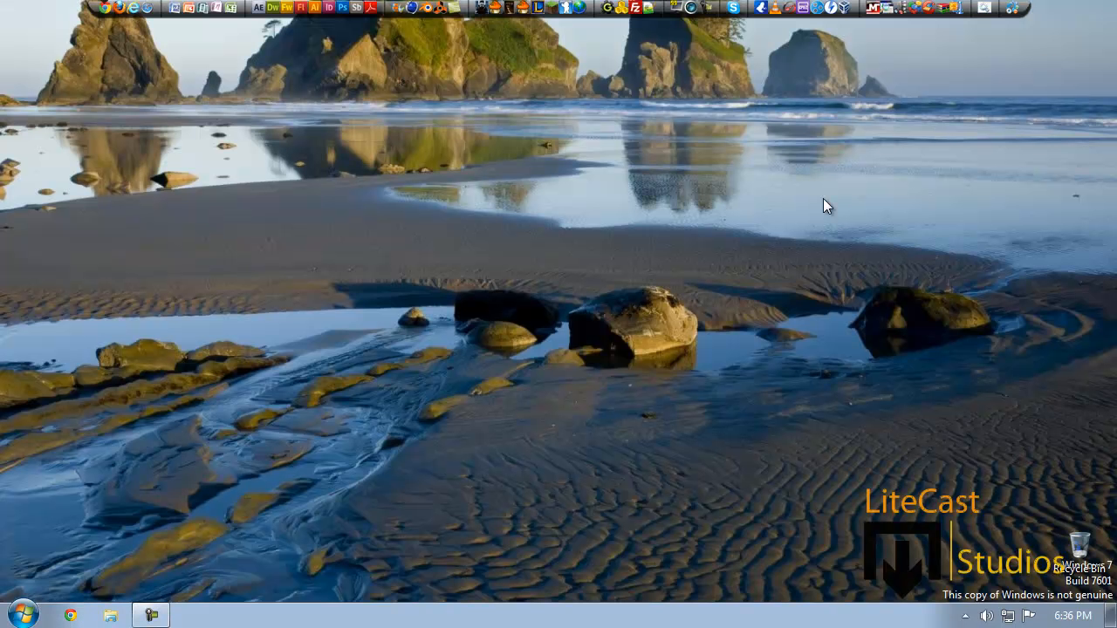